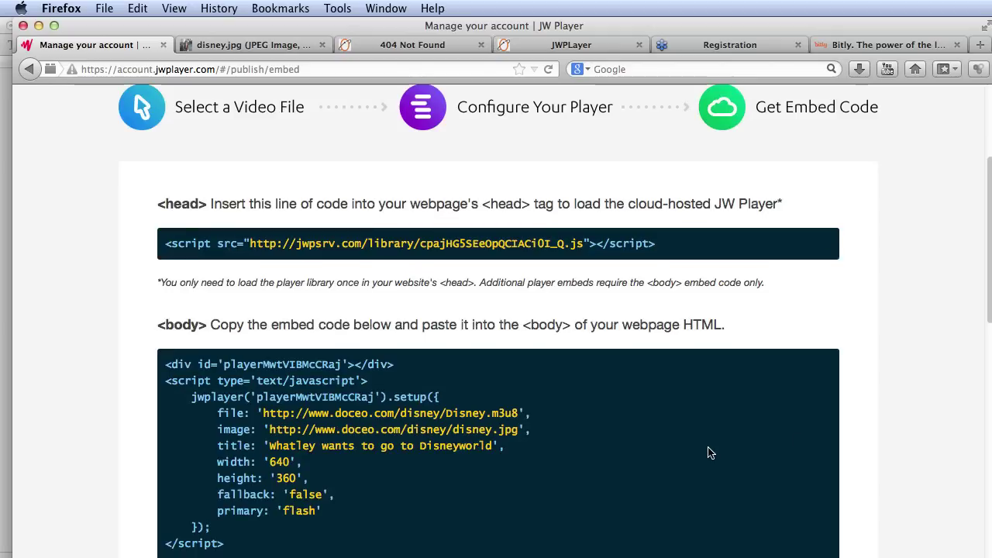
Paste the JW Player body embed code from Firefox into line 16 of disney_new.html.
click(708, 453)
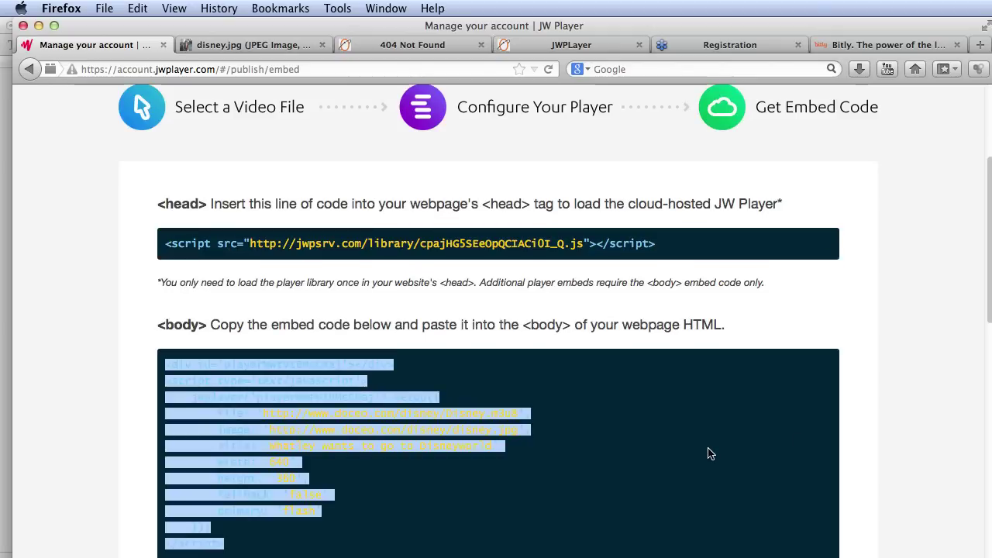
key(super+Tab)
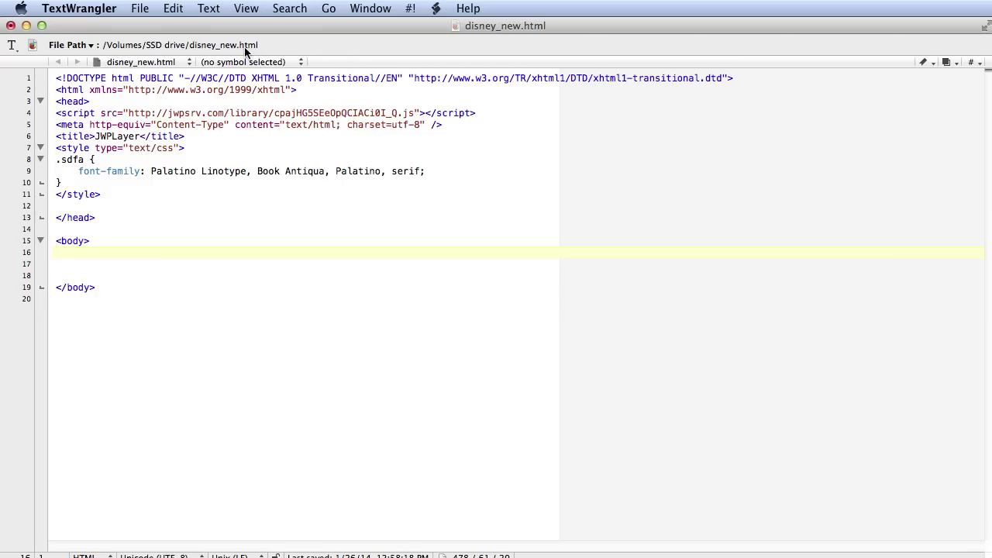
text(<div id='playerMwtVIBMcCRaj'></div> <script type='text/javascript'>     jwplayer('playerMwtVIBMcCRaj').setup({         file: 'http://www.doceo.com/disney/Disney.m3u8',         image: 'http://www.doceo.com/disney/disney.jpg',         title: 'Whatley wants to go to Disneyworld',         width: '640',         height: '360',         fallback: 'false',         primary: 'flash'     }); </script>)
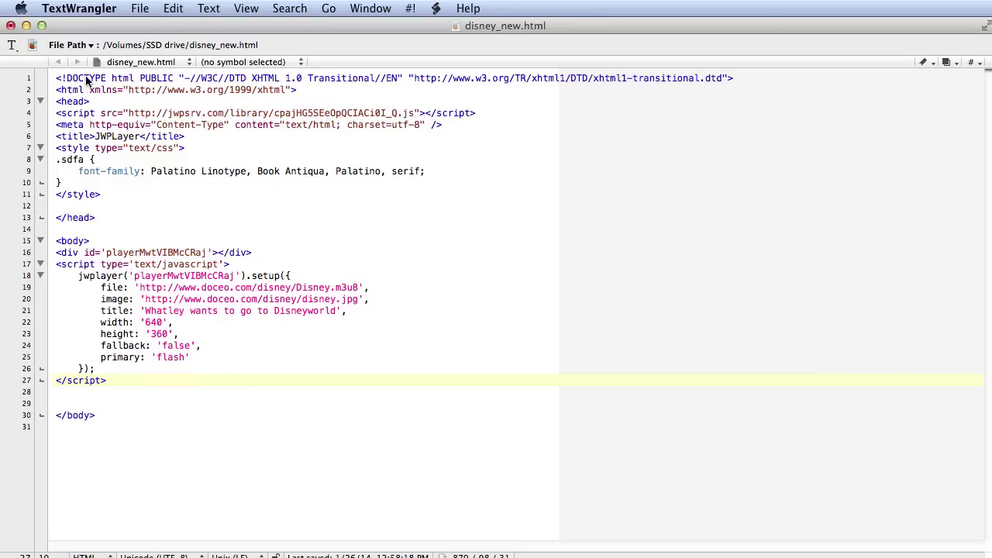
click(141, 11)
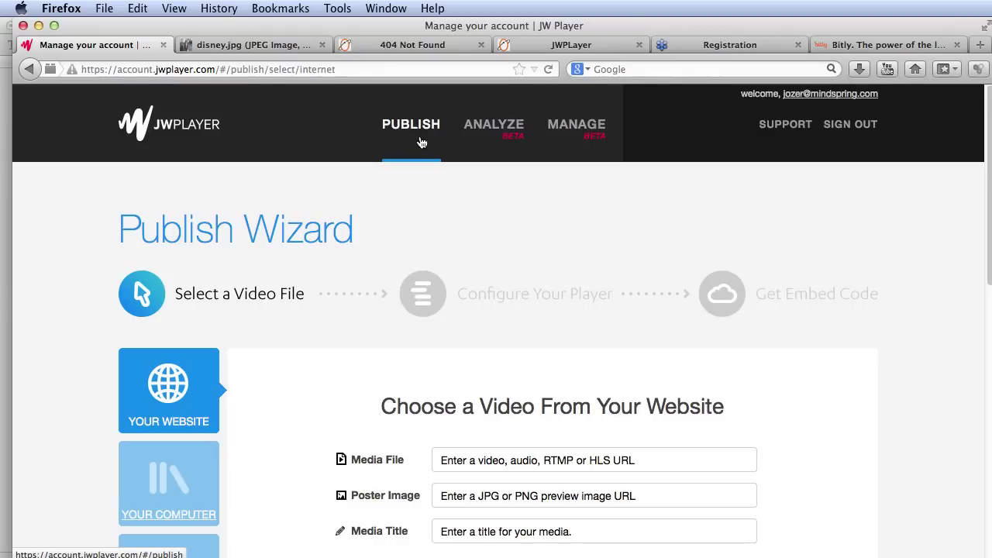
Scroll down the Publish Wizard to the Choose a Video From Your Website form.
scroll(335, 290, down, 2)
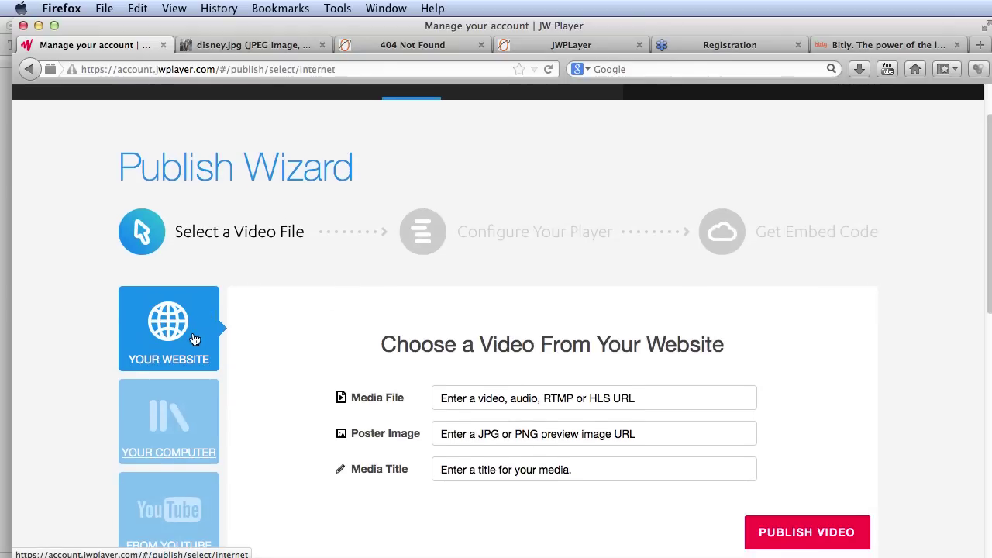
scroll(333, 339, down, 1)
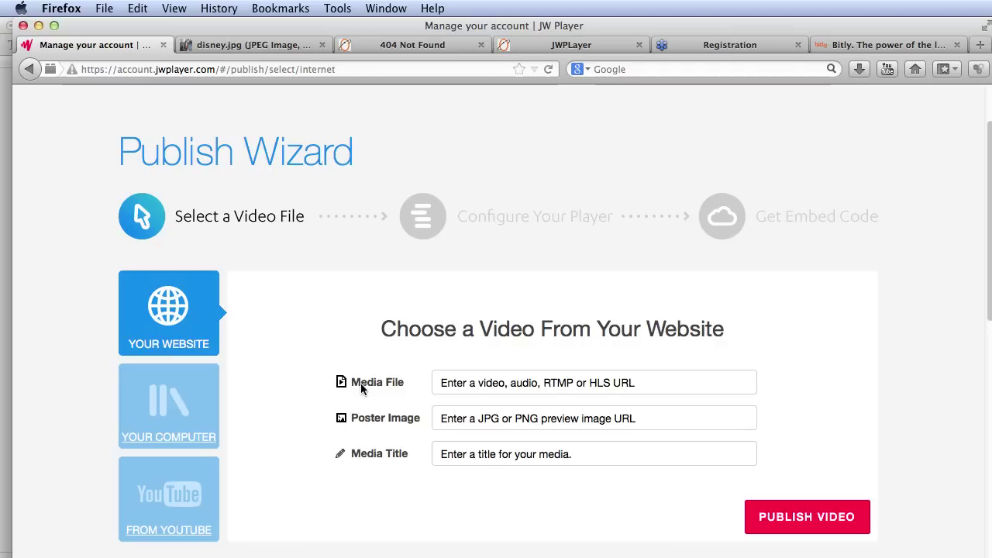
Fill in the Media File field with the Disney.m3u8 stream address.
click(512, 379)
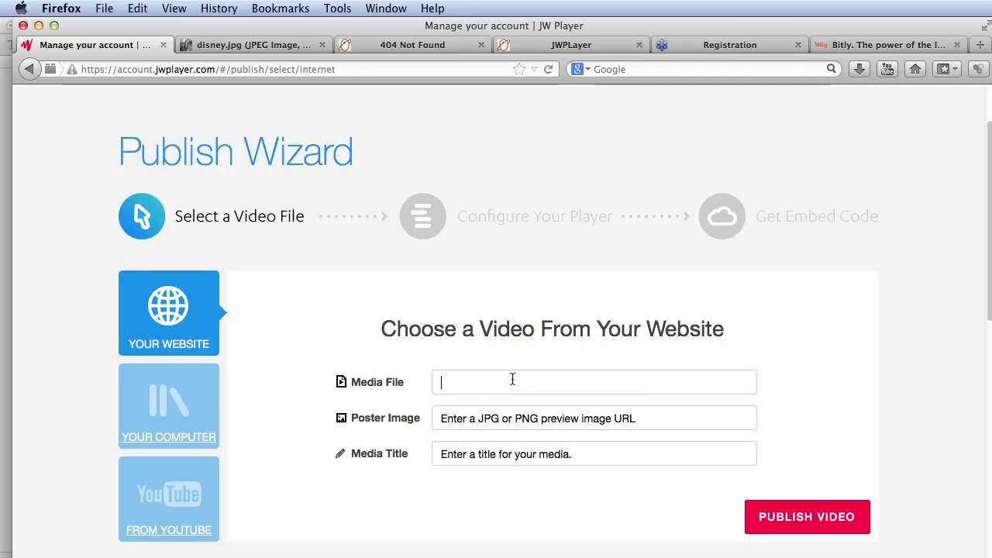
click(404, 45)
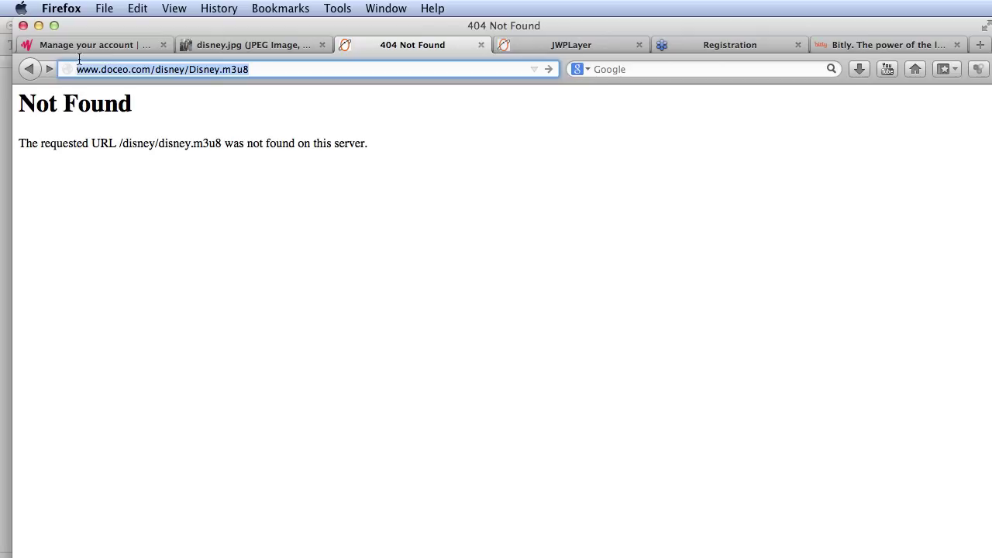
key(Return)
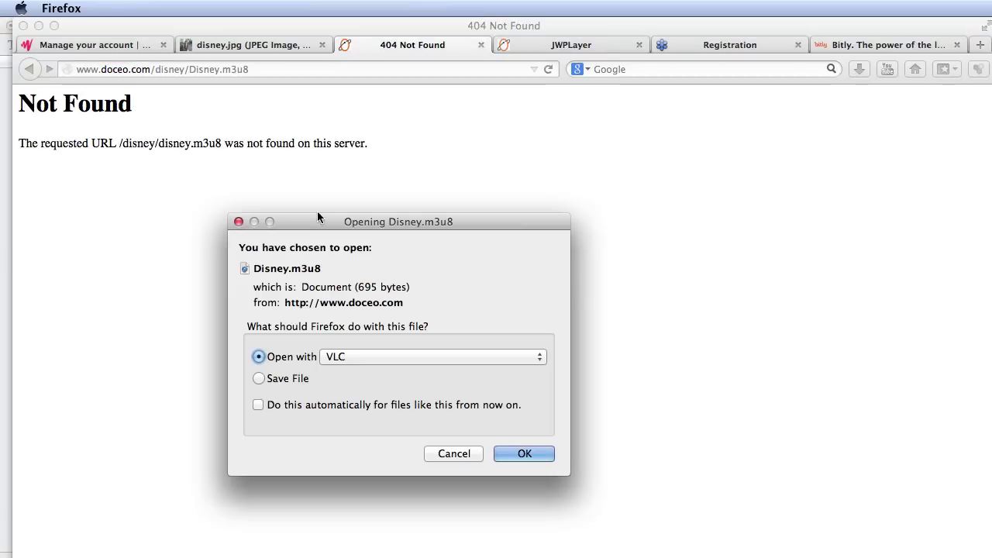
drag(317, 217, 368, 170)
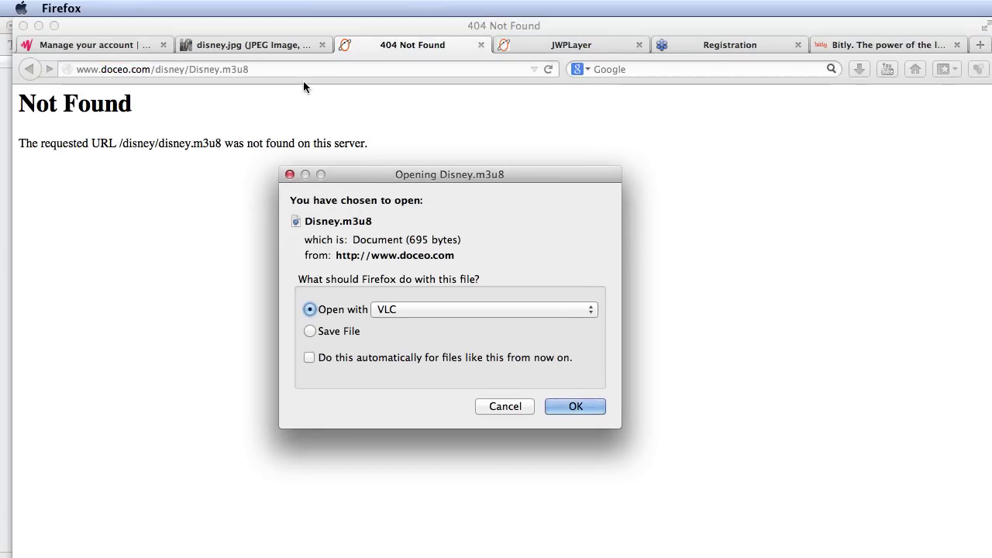
key(Escape)
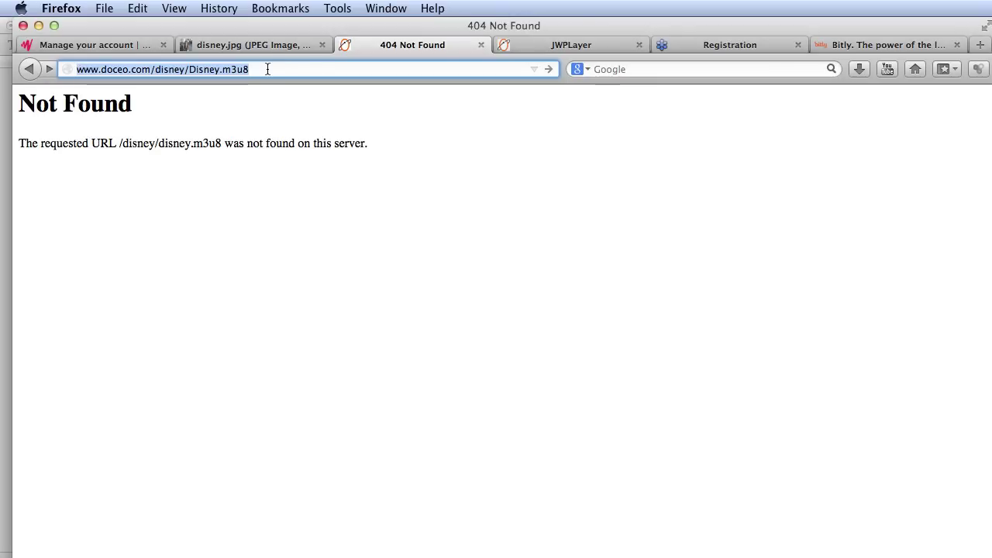
click(108, 44)
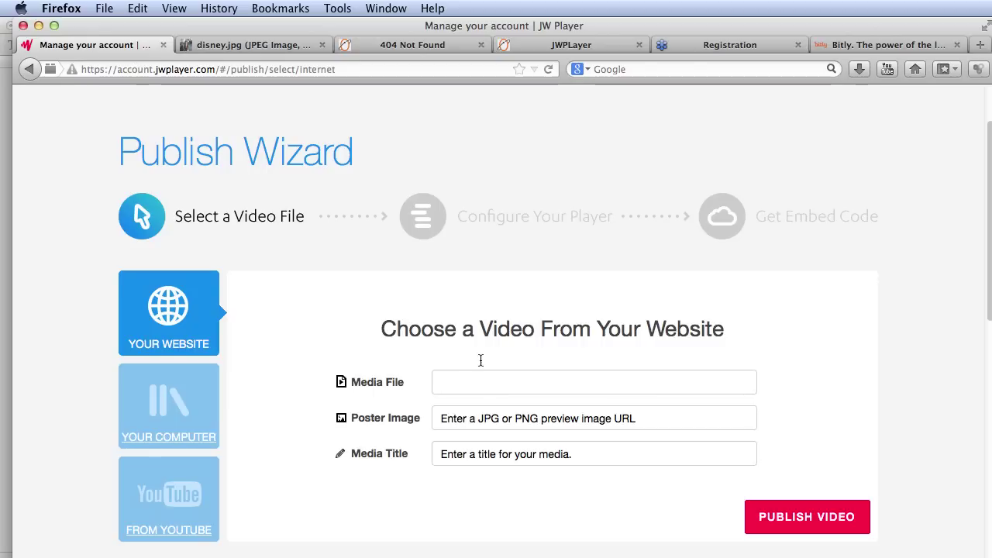
text(http://www.doceo.com/disney/Disney.m3u8)
Fill in the Poster Image field with the disney.jpg address.
click(513, 418)
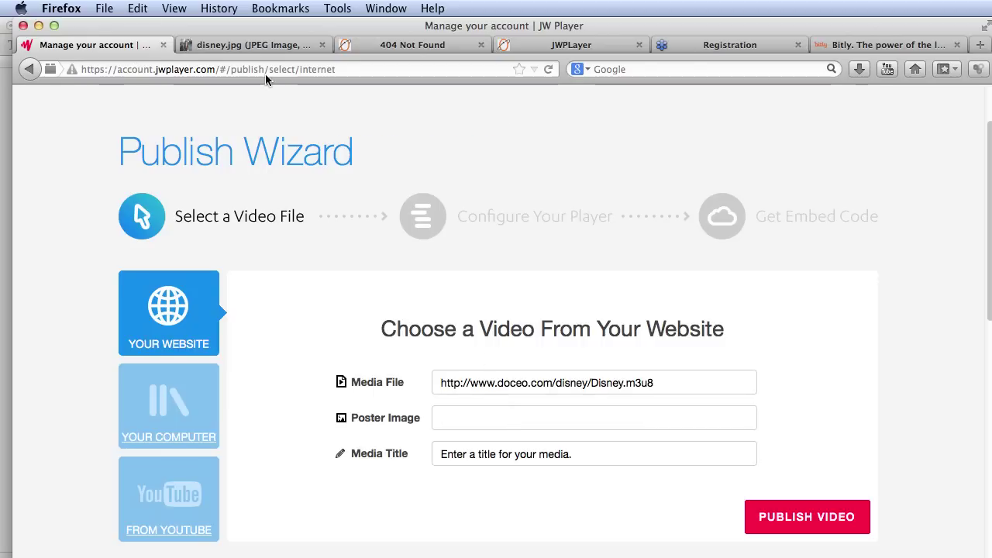
click(280, 47)
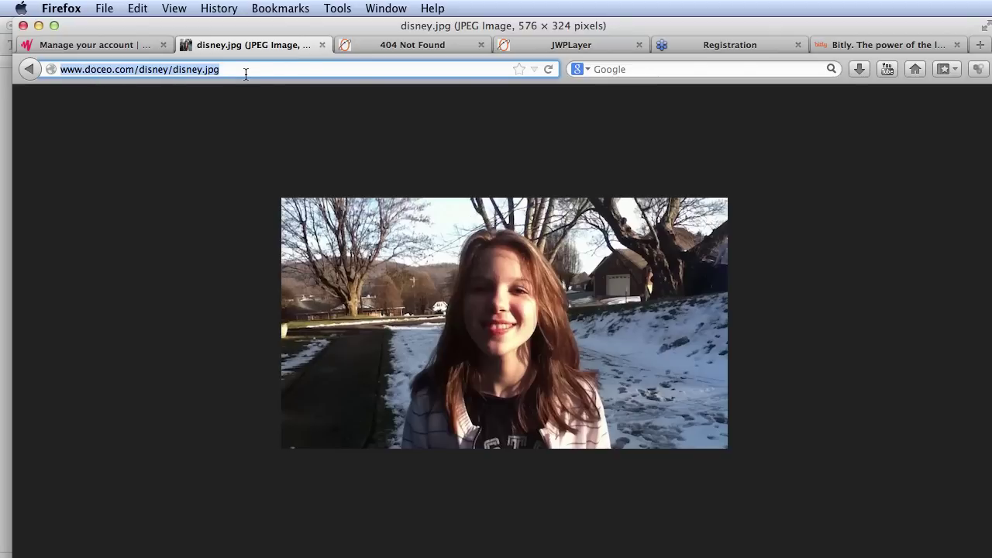
drag(246, 74, 69, 65)
key(super+c)
click(104, 45)
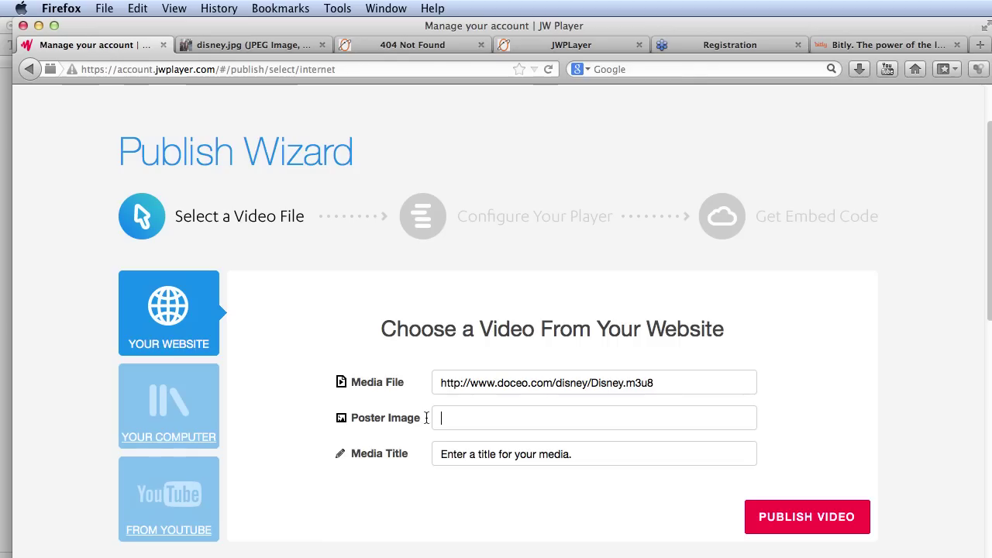
key(super+v)
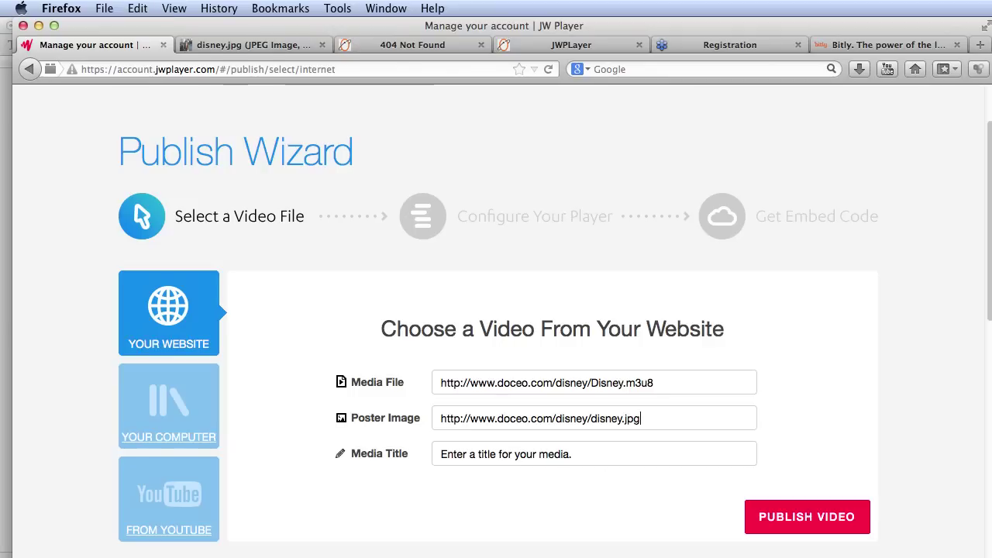
Title the video 'Whatley wants to go to Disneyworld' and publish it.
click(551, 453)
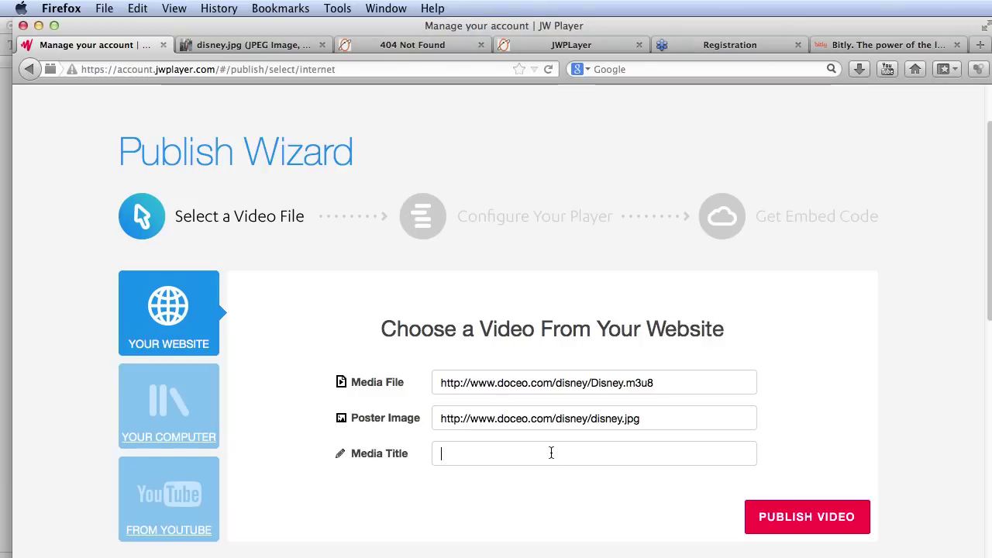
text(Whatley wants to go to Disneyworld)
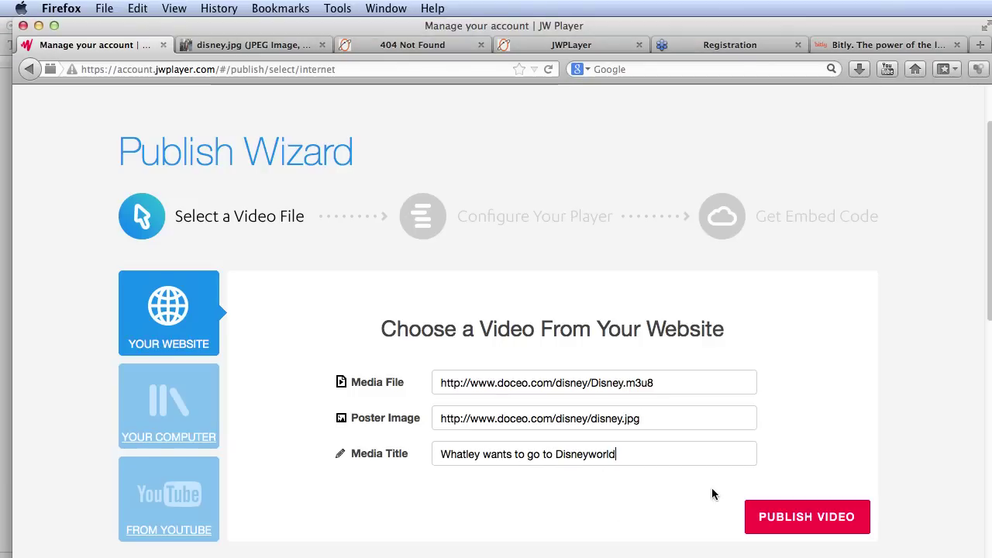
click(801, 518)
Review the player's fixed 640×360 size and Flash playback settings down the page.
scroll(801, 517, down, 3)
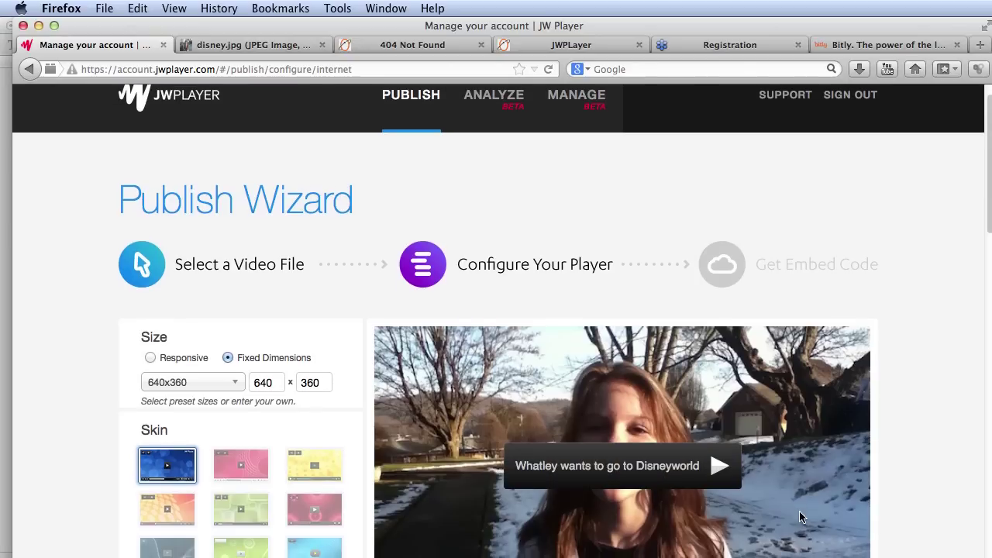
scroll(799, 510, down, 2)
scroll(799, 510, down, 3)
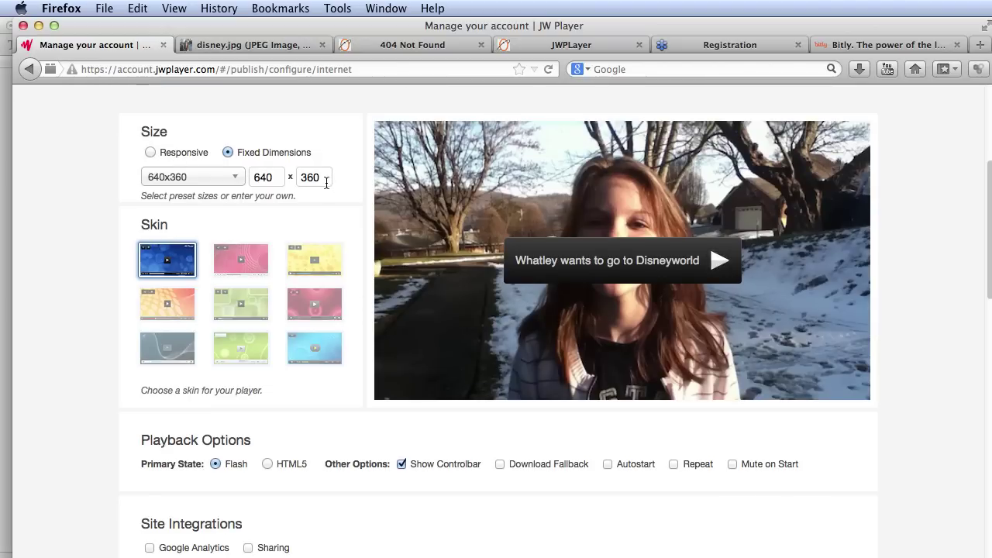
scroll(210, 294, down, 3)
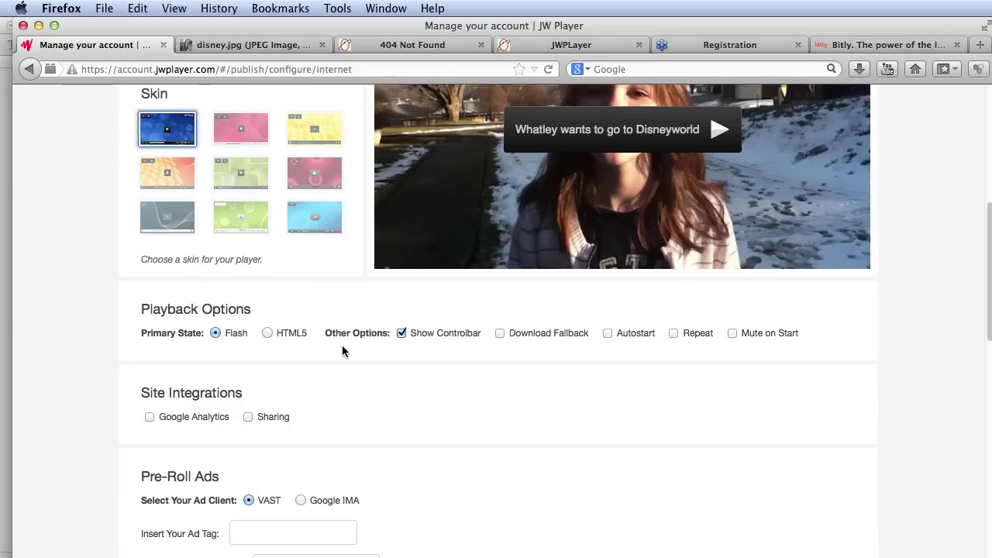
scroll(343, 349, down, 1)
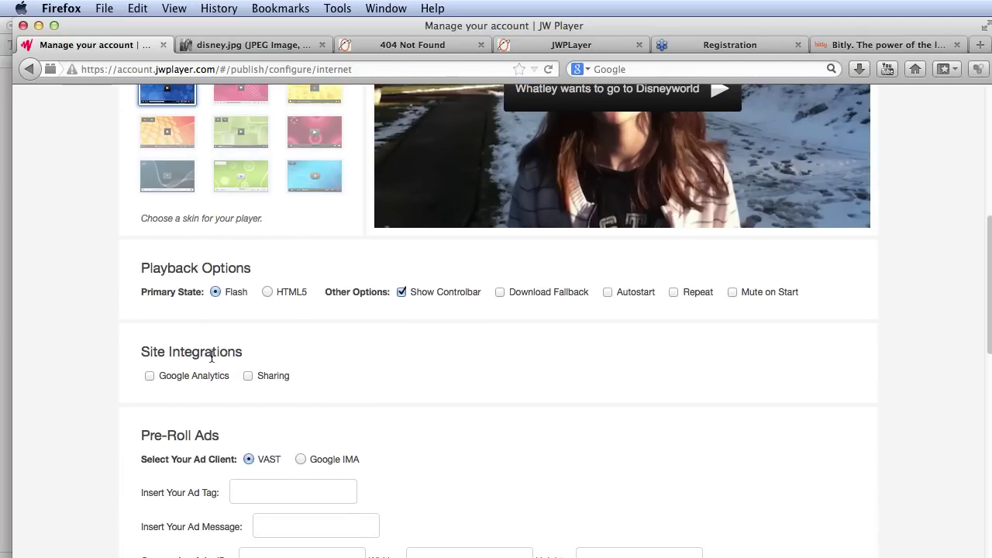
scroll(210, 355, down, 2)
scroll(210, 355, down, 1)
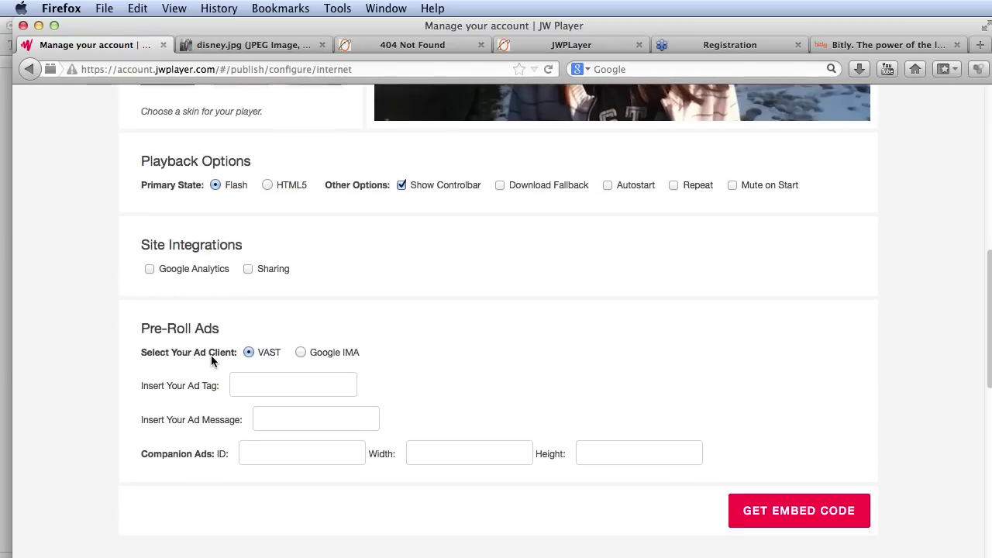
Get the player's embed code, copy the body code block, and switch to disney_new.html.
click(801, 502)
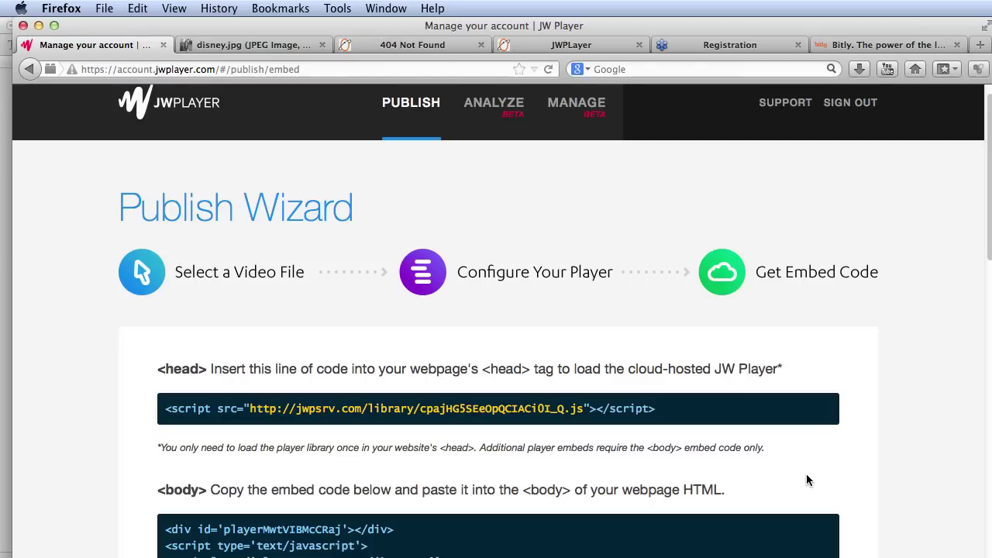
scroll(811, 455, down, 1)
scroll(811, 456, down, 1)
scroll(811, 456, down, 1)
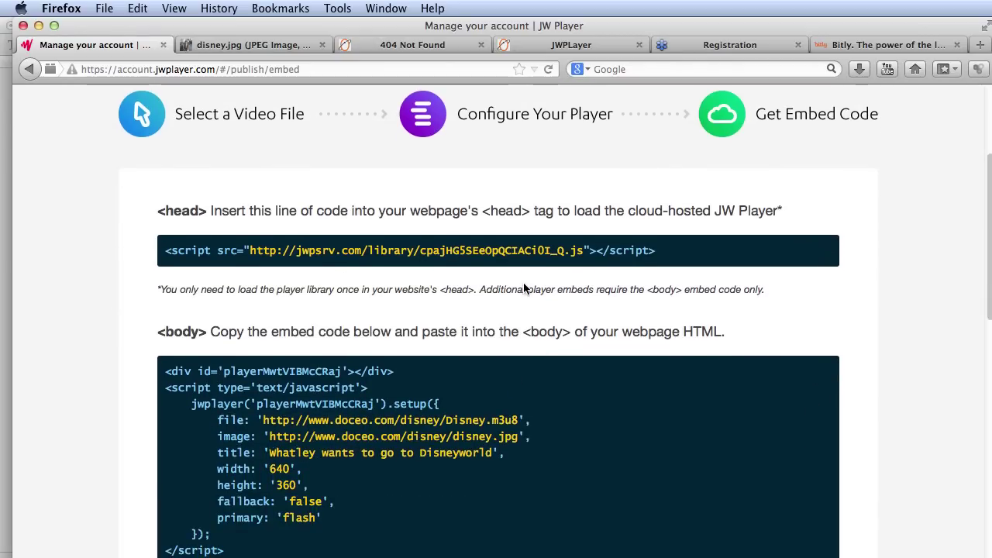
scroll(971, 427, down, 1)
click(708, 454)
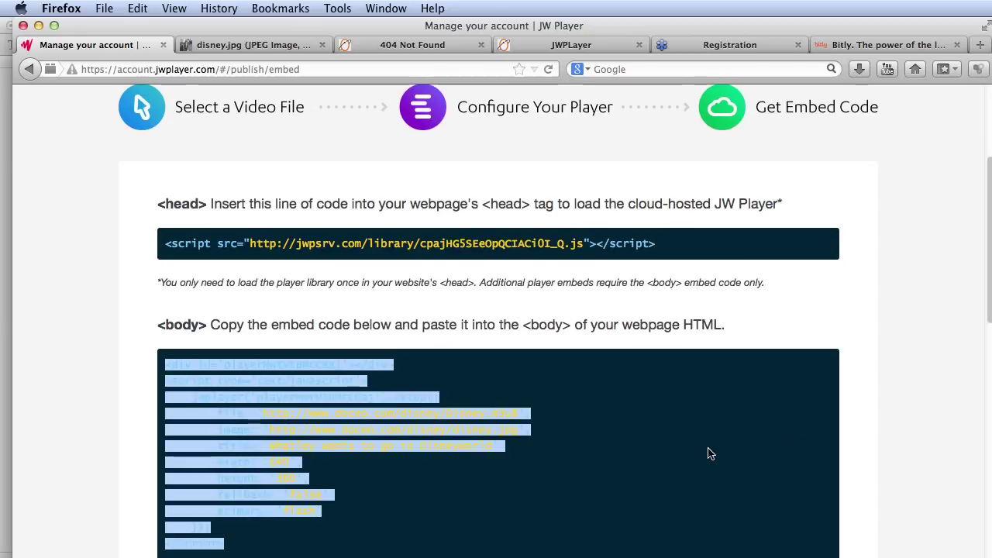
key(super+Tab)
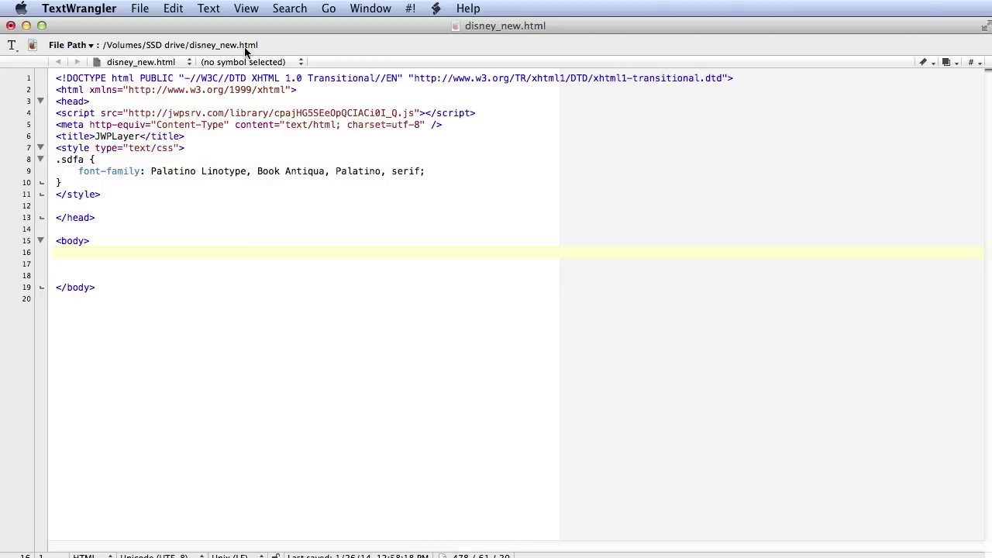
Paste the JW Player div and setup script at line 16 and save disney_new.html.
key(super+v)
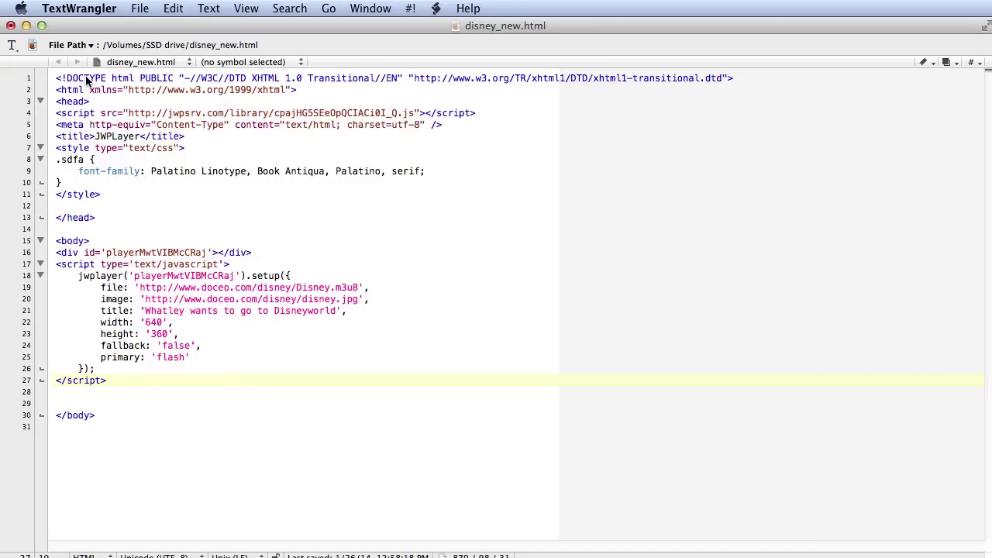
click(140, 9)
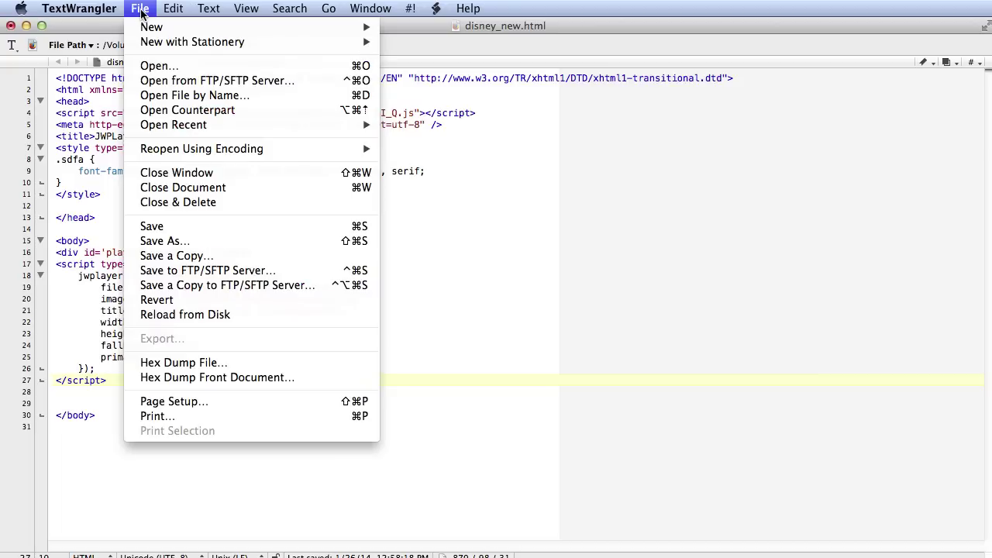
click(155, 225)
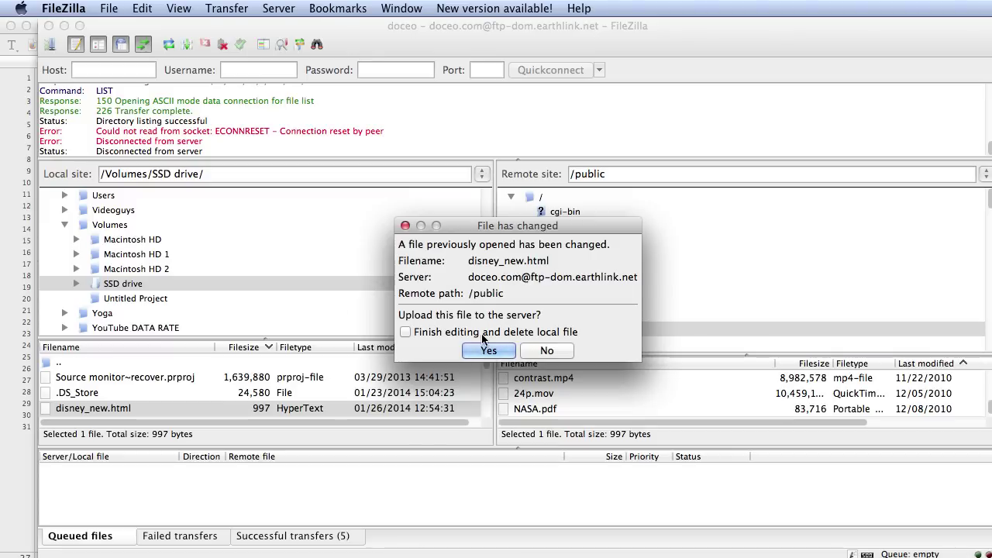
Confirm uploading the changed disney_new.html to the server's /public folder.
click(488, 350)
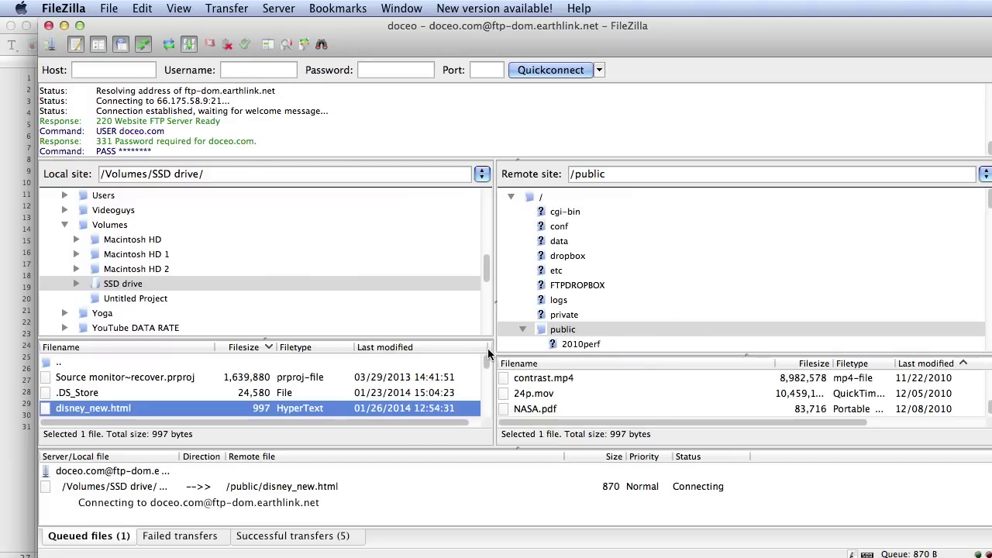
key(super+Tab)
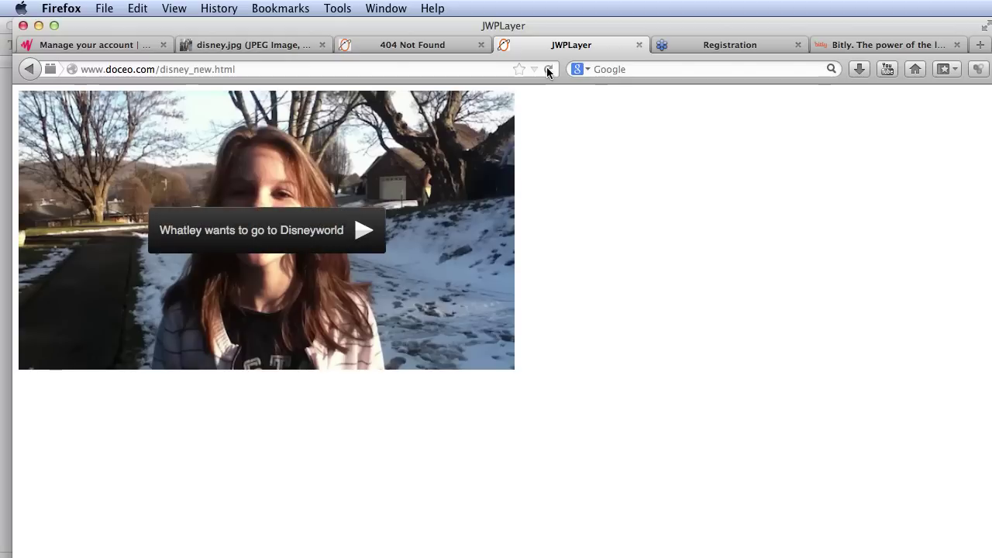
Play the embedded Disney video, pause it at 00:08, then view the webinar registration page.
click(258, 235)
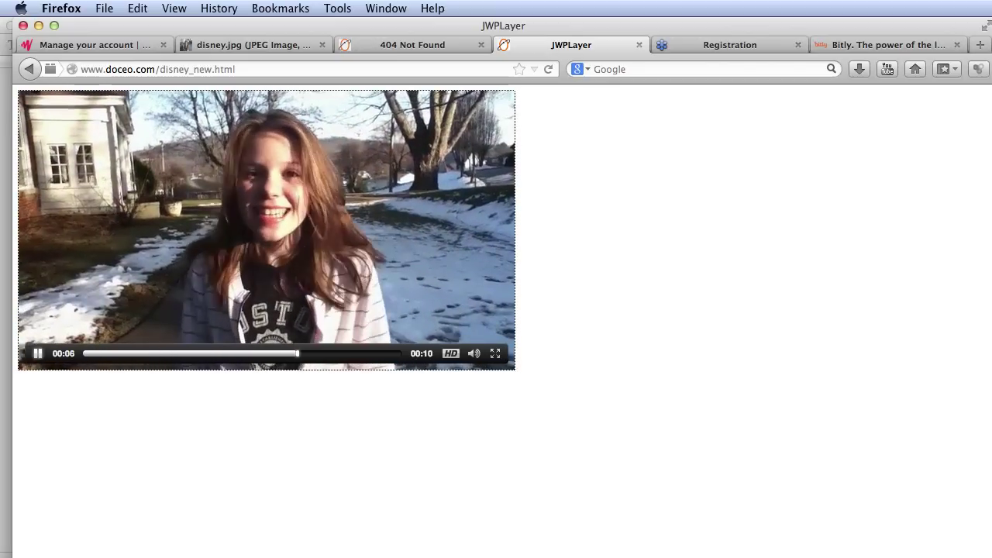
click(38, 354)
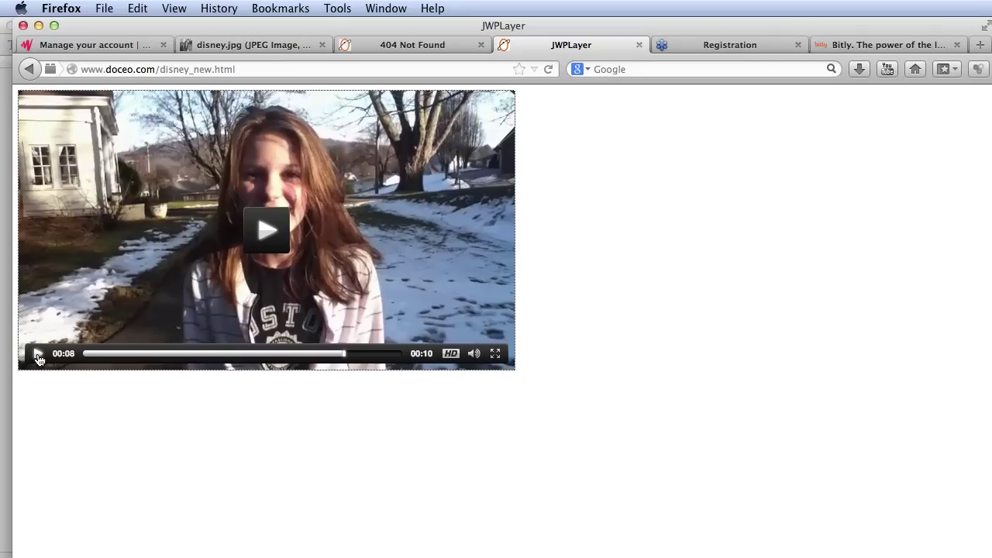
click(719, 47)
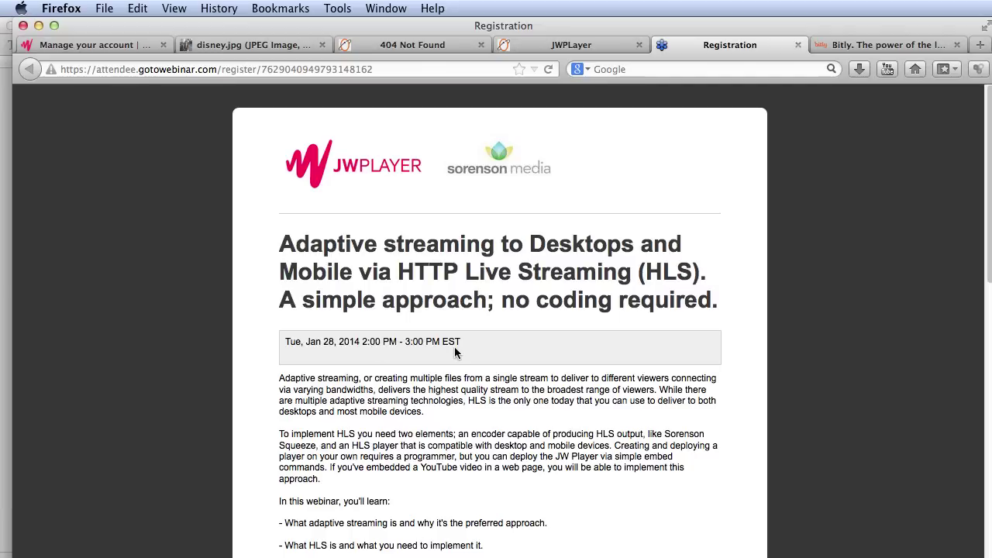
Open the Streaming Learning Center link from Bitly in a new tab and view it.
click(864, 45)
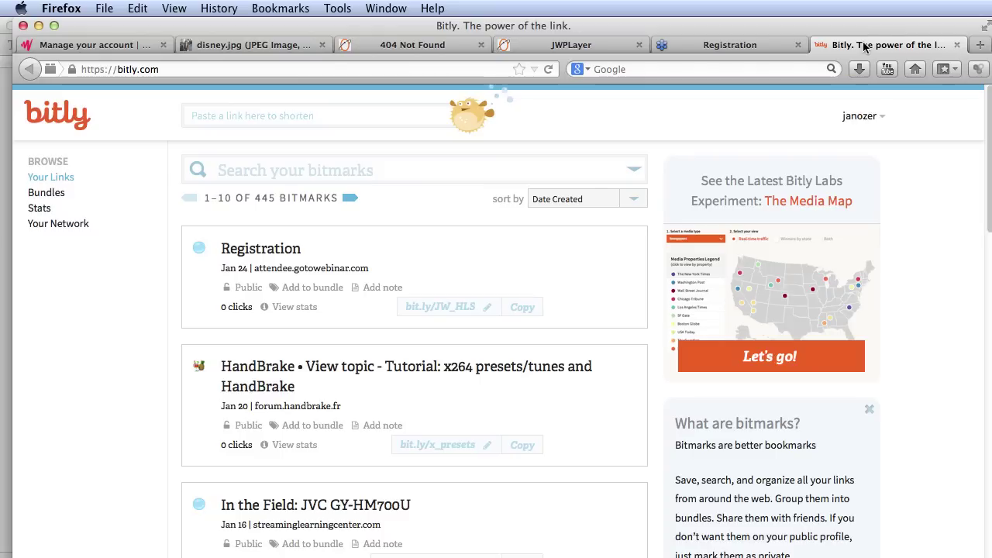
super+click(452, 308)
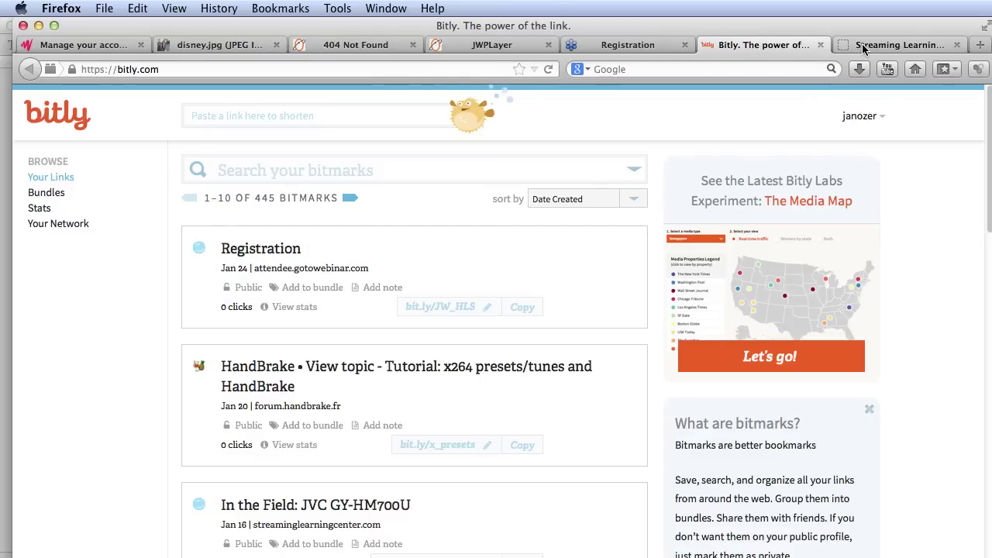
click(881, 49)
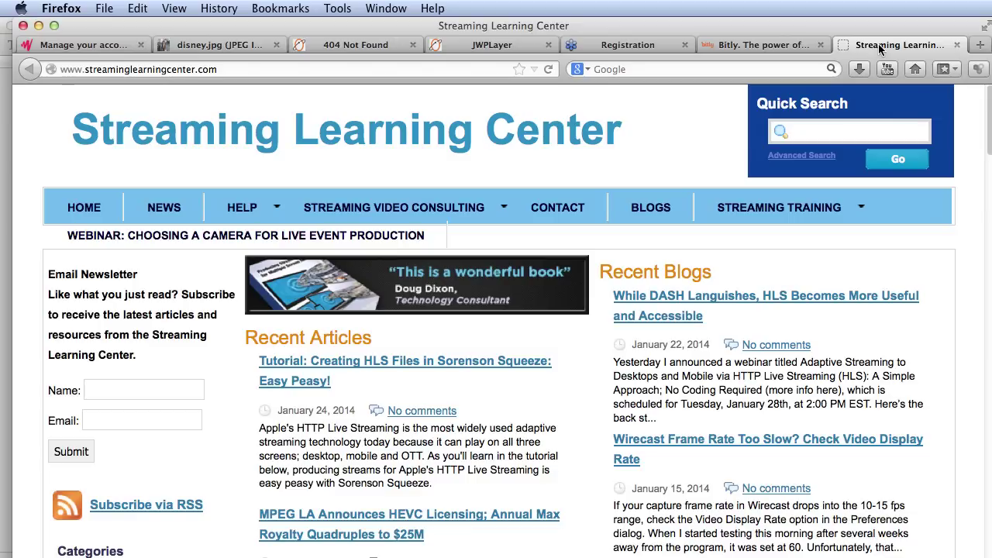